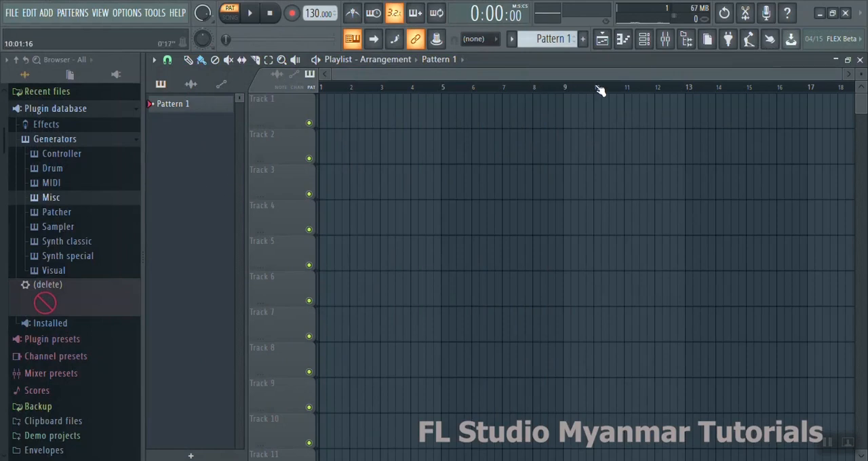
# - Add a GMS synth channel in the channel rack and audition its default sound with a few notes
pyautogui.click(644, 39)
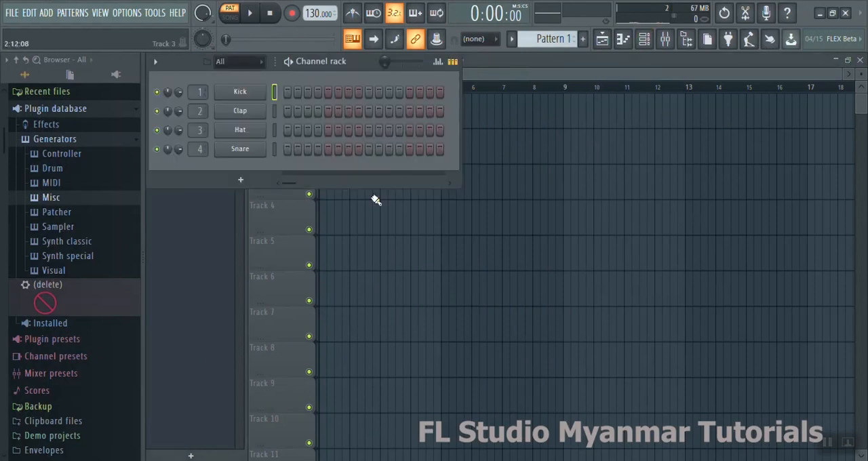
pyautogui.click(250, 179)
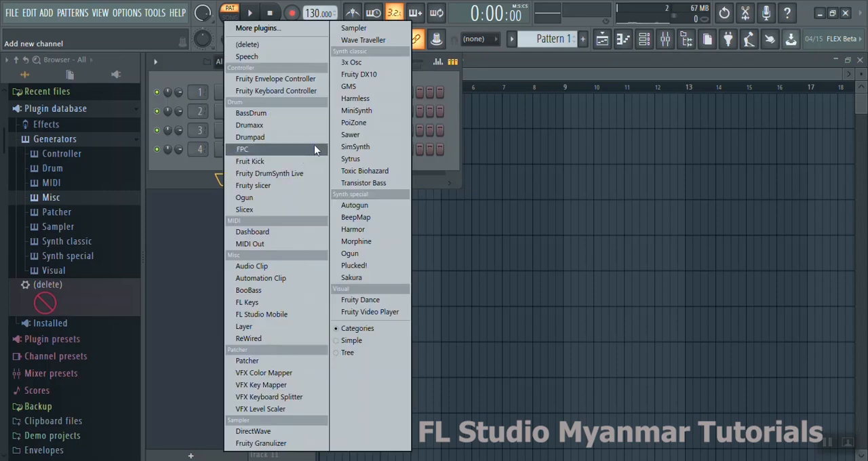
pyautogui.click(353, 91)
pyautogui.moveTo(418, 200); pyautogui.dragTo(363, 196)
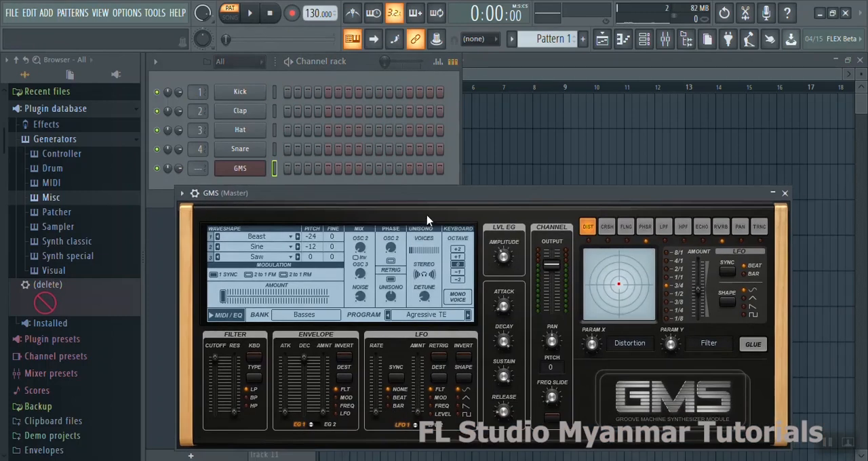
pyautogui.press('v')
pyautogui.press('v')
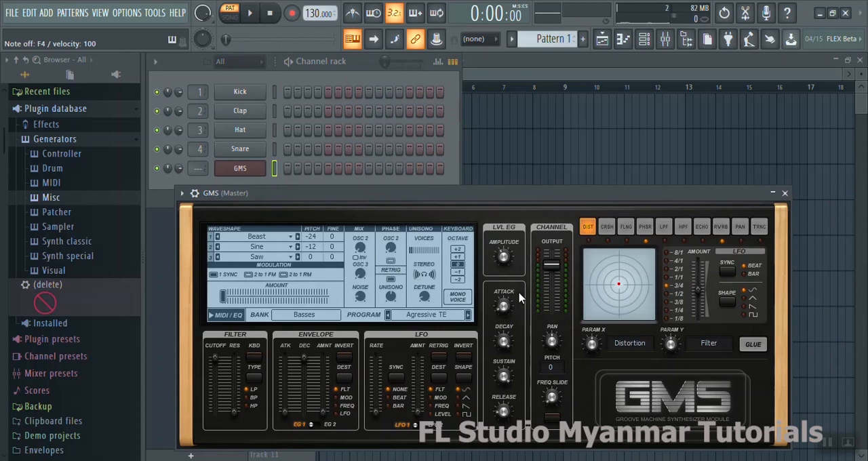
# - Open the GMS channel's piano roll and stack notes C5, G5 and D6 at the start of bar 1
pyautogui.click(784, 193)
pyautogui.rightClick(255, 169)
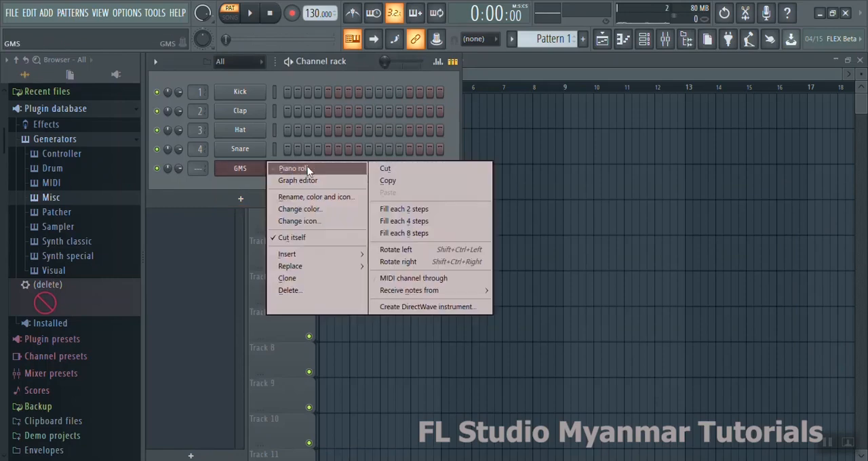
pyautogui.click(307, 168)
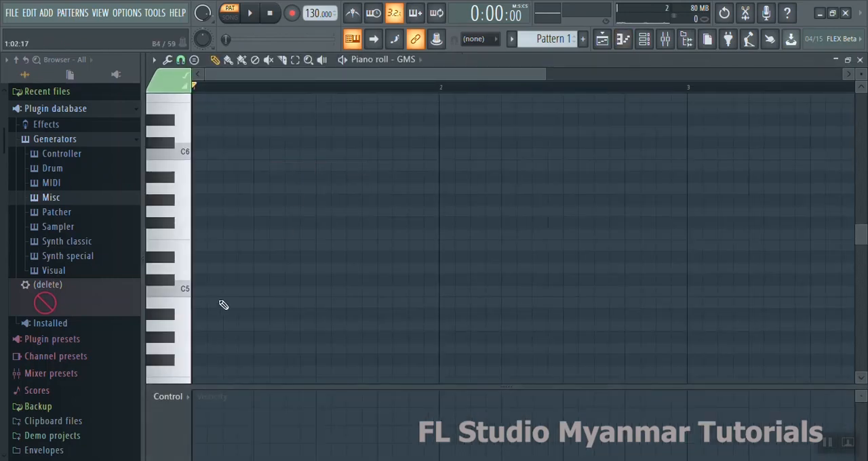
pyautogui.click(201, 291)
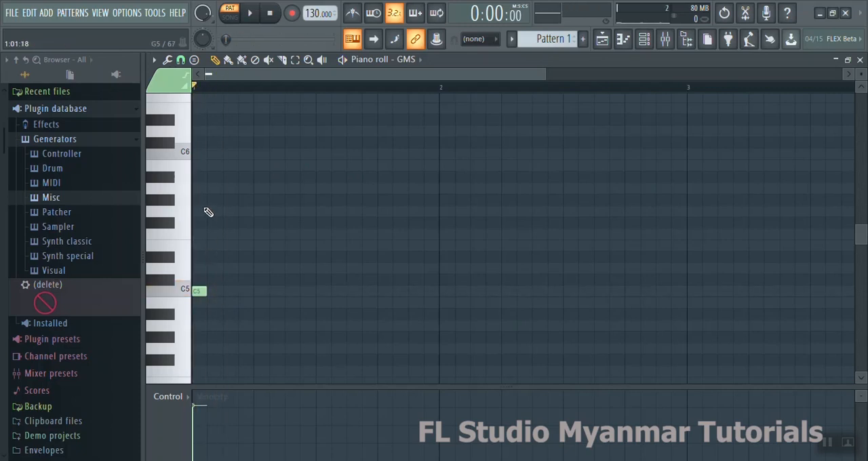
pyautogui.click(199, 211)
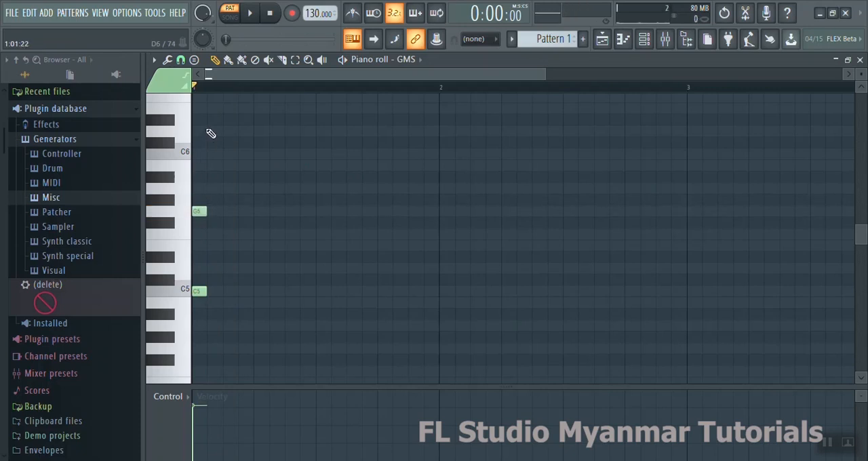
pyautogui.click(204, 131)
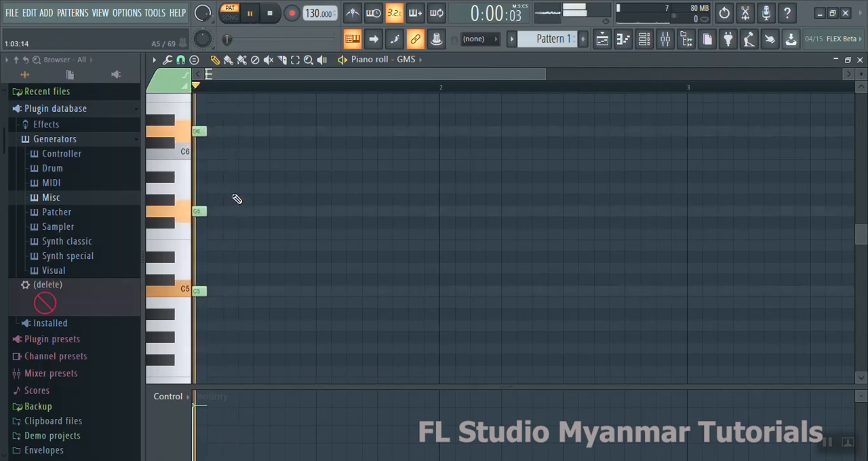
# - Add single notes A5 on step 2 and F5 on step 3 of bar 1
pyautogui.click(214, 189)
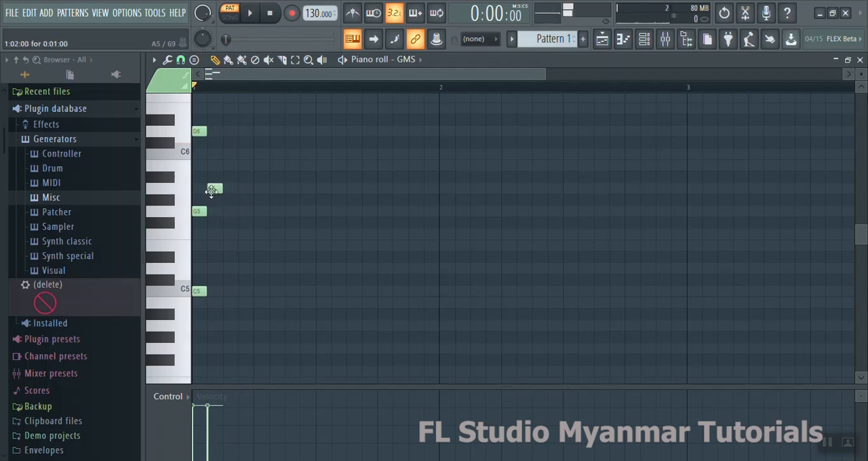
pyautogui.click(231, 234)
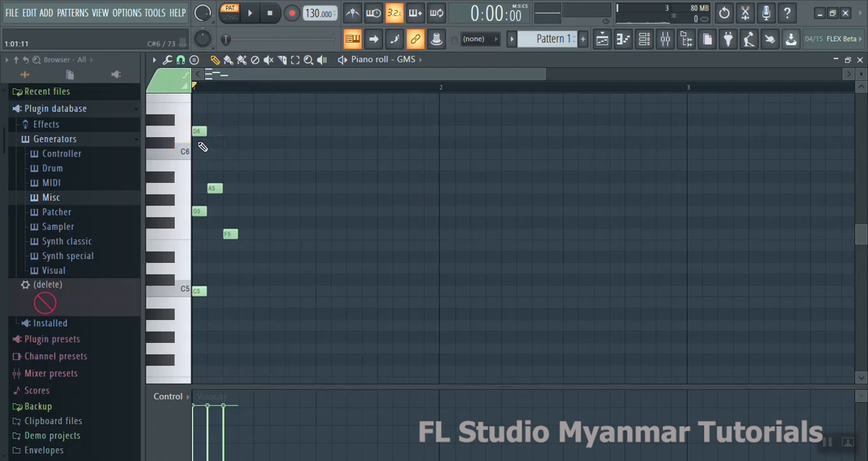
pyautogui.click(213, 291)
pyautogui.rightClick(215, 291)
# - Copy the opening three-note chord to step 5, transposed to G#4, D#5 and A#5, and play the pattern
pyautogui.moveTo(213, 304); pyautogui.dragTo(196, 123)
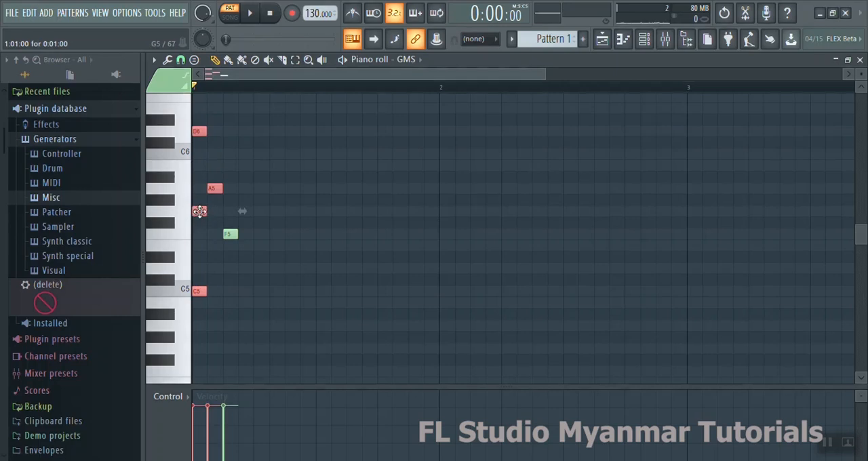
pyautogui.moveTo(198, 211); pyautogui.dragTo(264, 258)
pyautogui.rightClick(275, 233)
pyautogui.press('space')
pyautogui.click(288, 197)
pyautogui.rightClick(290, 198)
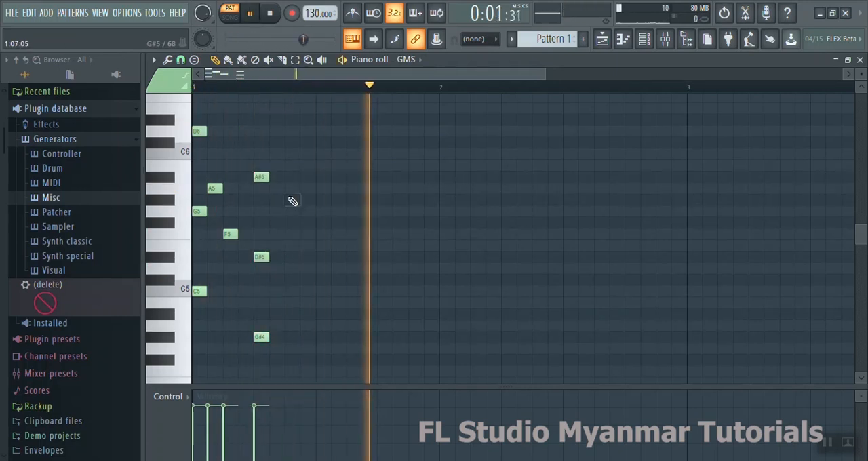
pyautogui.press('space')
# - Follow the second chord with A5 on step 6 and G5 on step 7, playing the pattern to check it
pyautogui.click(277, 188)
pyautogui.press('space')
pyautogui.click(291, 209)
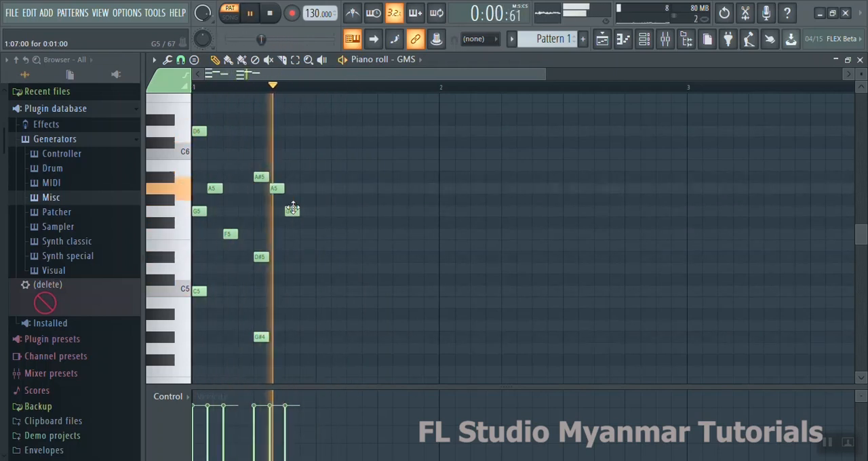
pyautogui.press('space')
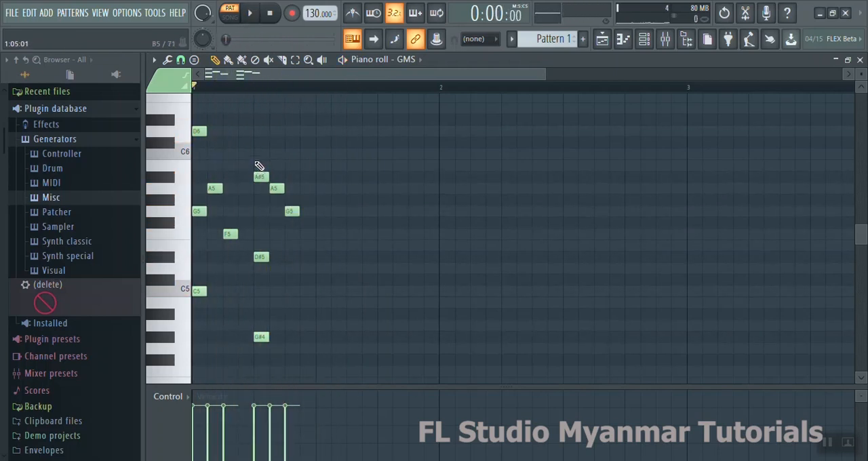
# - Copy the second chord to step 9, transposed to C5, G5 and D6, and play the pattern
pyautogui.moveTo(263, 158); pyautogui.dragTo(261, 358)
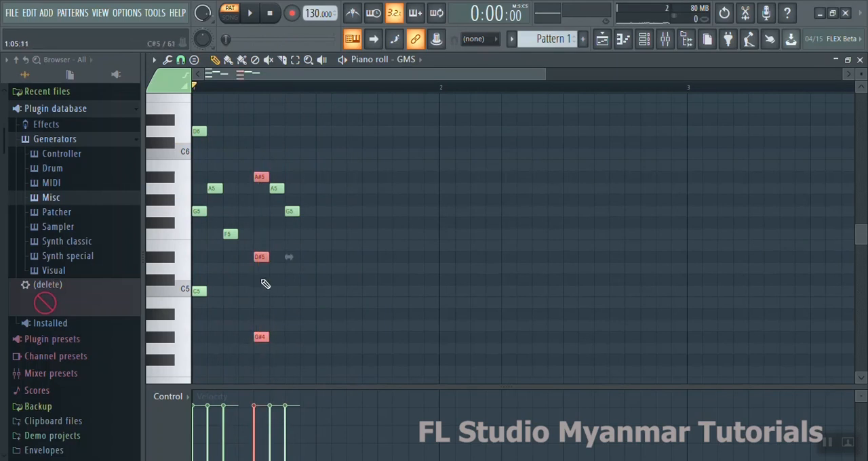
pyautogui.moveTo(260, 258)
pyautogui.mouseDown()
pyautogui.moveTo(332, 260)
pyautogui.moveTo(318, 260)
pyautogui.moveTo(320, 189)
pyautogui.moveTo(320, 272)
pyautogui.moveTo(316, 200)
pyautogui.moveTo(316, 227)
pyautogui.moveTo(319, 211)
pyautogui.mouseUp()
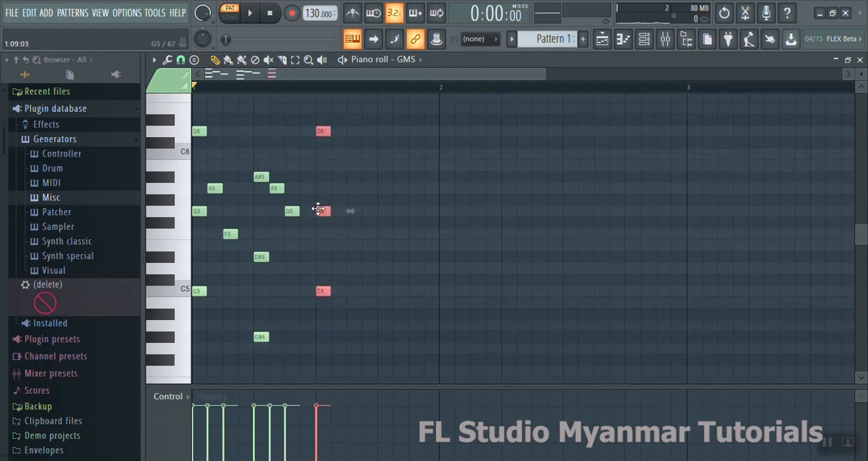
pyautogui.press('space')
pyautogui.press('space')
pyautogui.press('space')
pyautogui.press('space')
pyautogui.click(359, 255)
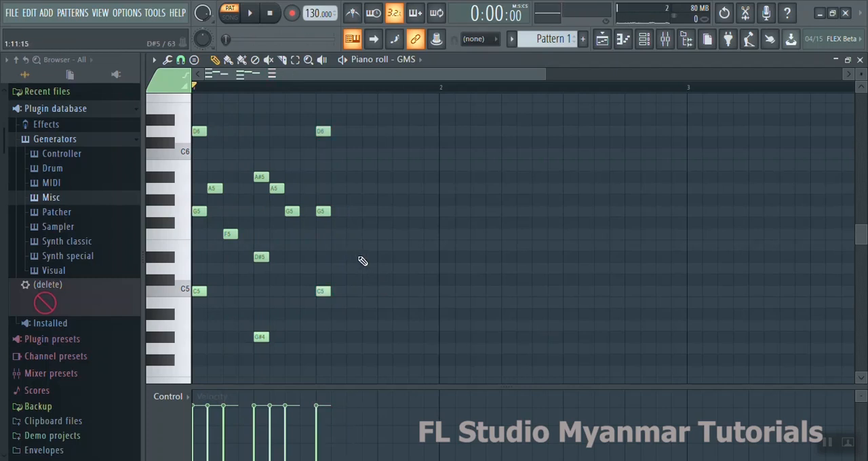
# - Add E5 on step 10 and G5 on step 11 of bar 1 and listen to the pattern
pyautogui.click(339, 245)
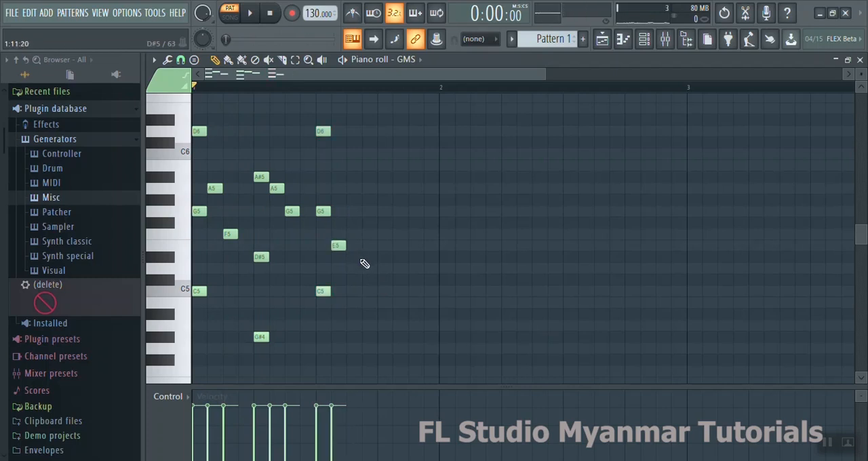
pyautogui.click(354, 210)
pyautogui.press('space')
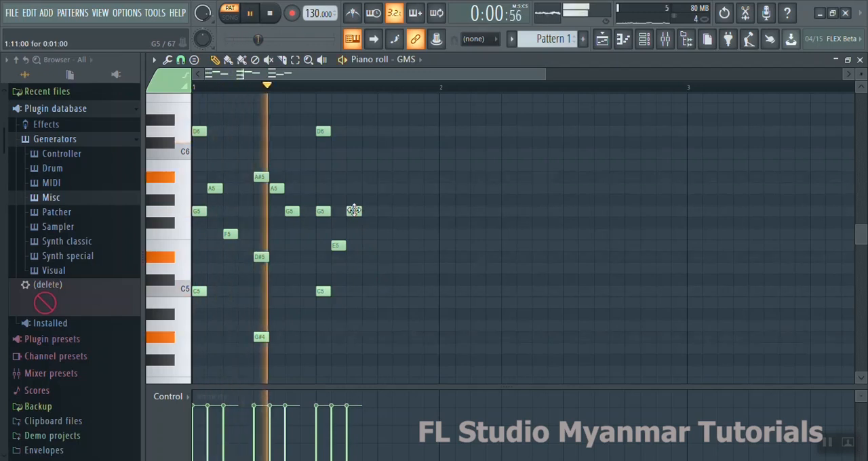
pyautogui.press('space')
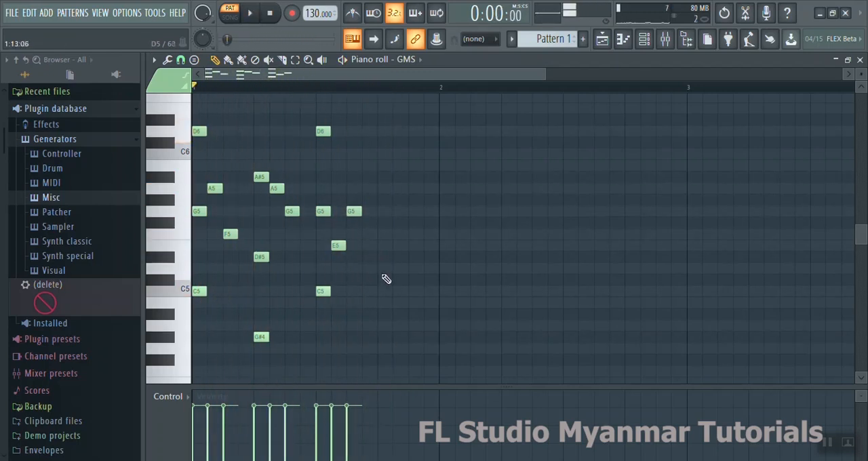
# - Finish bar 1 with E5 on step 13 and F5 on step 14 and play the melody back
pyautogui.press('space')
pyautogui.click(385, 245)
pyautogui.click(400, 234)
pyautogui.press('space')
pyautogui.press('space')
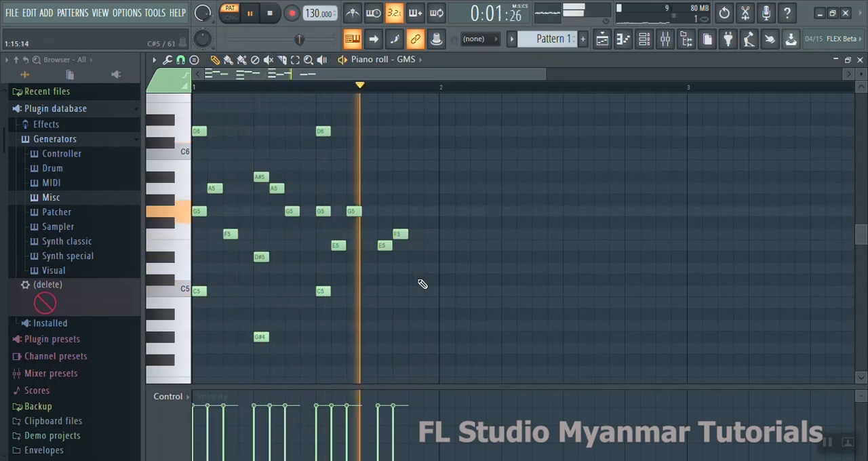
pyautogui.press('space')
# - Duplicate all notes of bar 1 into bar 2 at the same pitches and deselect them
pyautogui.moveTo(412, 369); pyautogui.dragTo(193, 110)
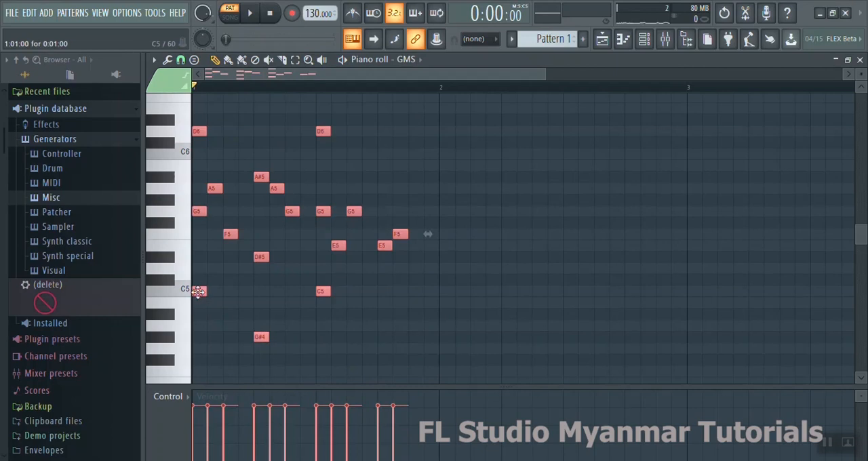
pyautogui.moveTo(199, 291); pyautogui.dragTo(445, 292)
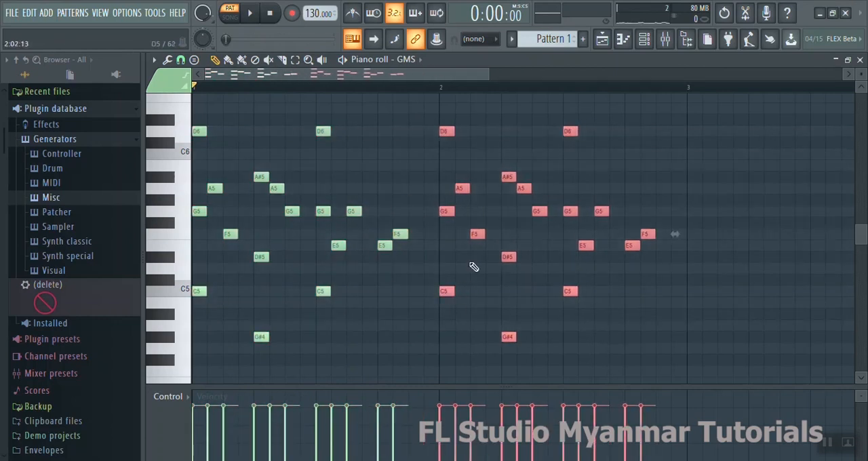
pyautogui.click(486, 179)
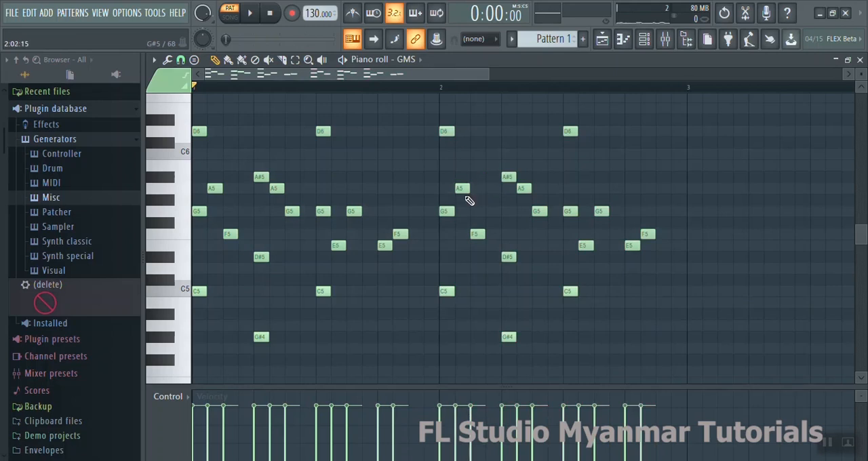
# - Reorder the single notes after each chord in bar 2: F5 before A5, G5 before A5, and G5 before E5
pyautogui.moveTo(462, 188)
pyautogui.mouseDown()
pyautogui.moveTo(459, 265)
pyautogui.moveTo(460, 197)
pyautogui.moveTo(462, 239)
pyautogui.moveTo(472, 234)
pyautogui.moveTo(477, 188)
pyautogui.mouseUp()
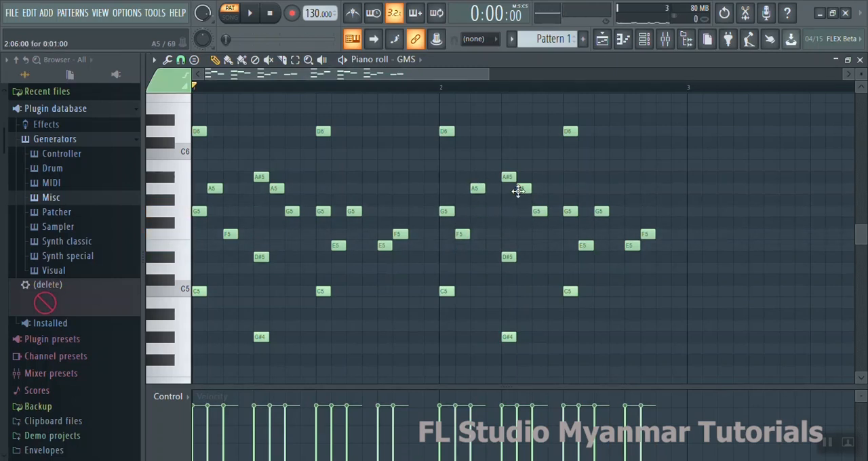
pyautogui.moveTo(536, 213)
pyautogui.mouseDown()
pyautogui.moveTo(535, 189)
pyautogui.moveTo(523, 212)
pyautogui.mouseUp()
pyautogui.moveTo(586, 245)
pyautogui.mouseDown()
pyautogui.moveTo(586, 212)
pyautogui.moveTo(601, 245)
pyautogui.mouseUp()
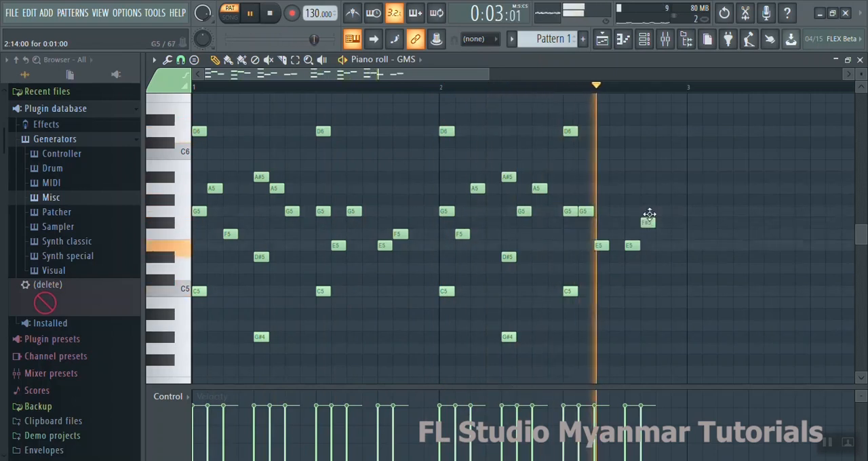
# - End bar 2 with A5 on step 14 and F5 on step 15 while the pattern plays, and stop playback
pyautogui.click(648, 188)
pyautogui.click(661, 234)
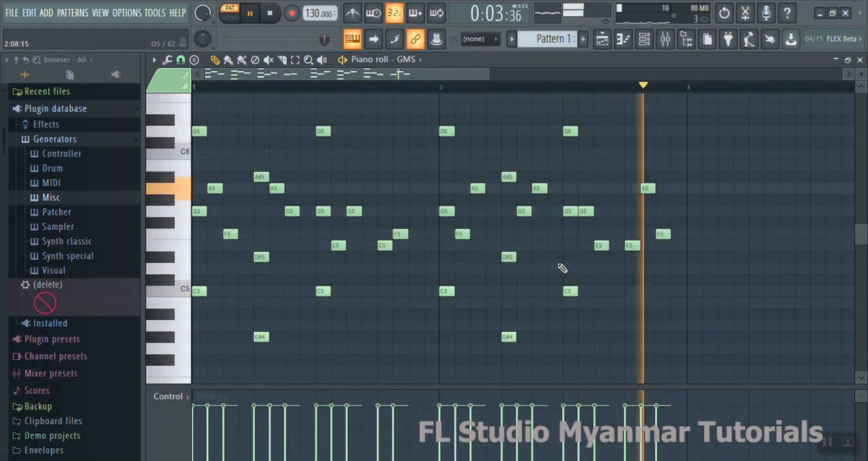
pyautogui.press('space')
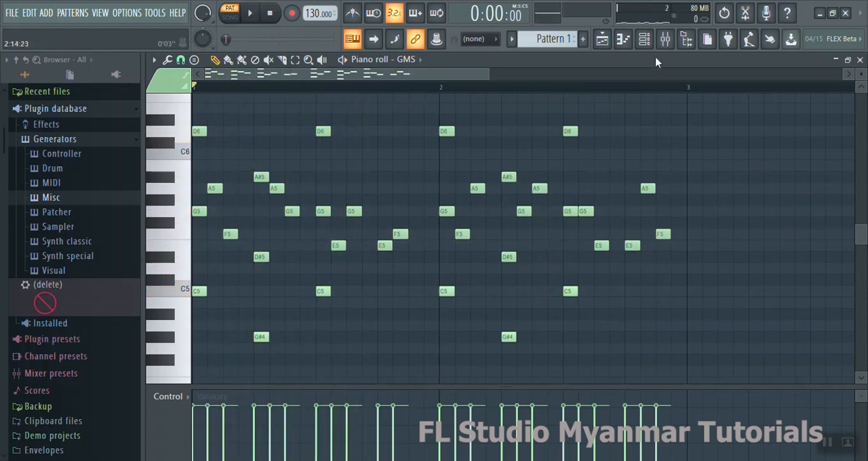
# - Reopen the GMS synth window from the channel rack, reposition it clear of the note area and listen to the pattern
pyautogui.click(645, 40)
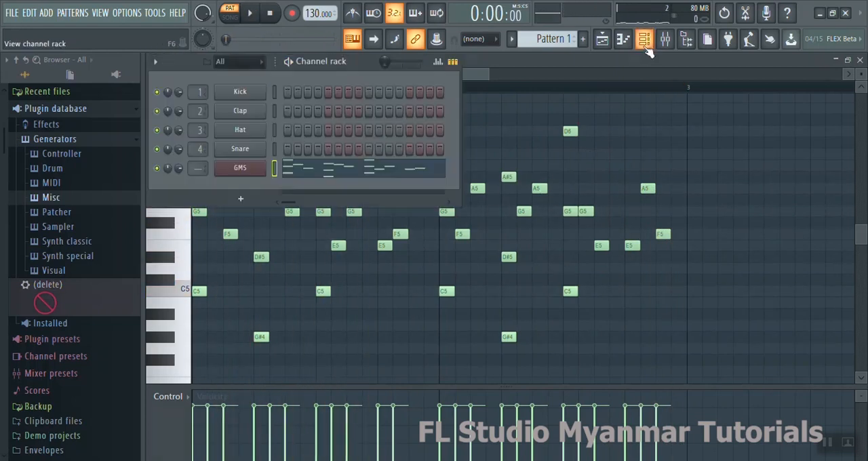
pyautogui.click(264, 168)
pyautogui.moveTo(361, 202); pyautogui.dragTo(354, 162)
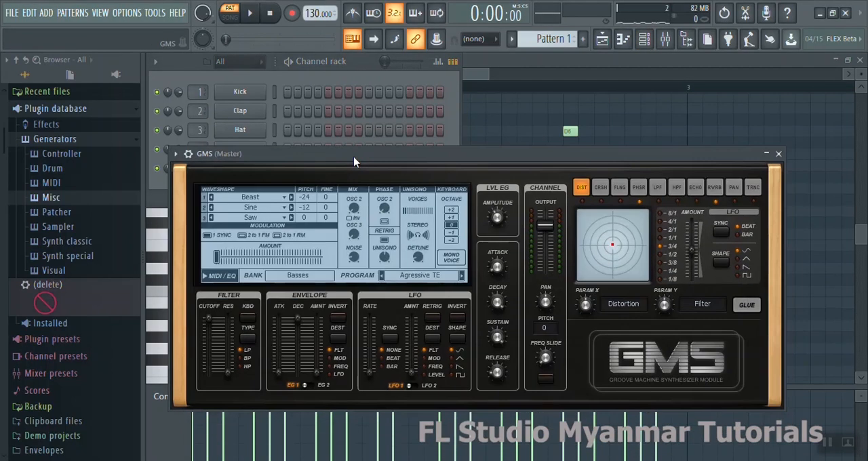
pyautogui.press('space')
pyautogui.moveTo(391, 160); pyautogui.dragTo(383, 97)
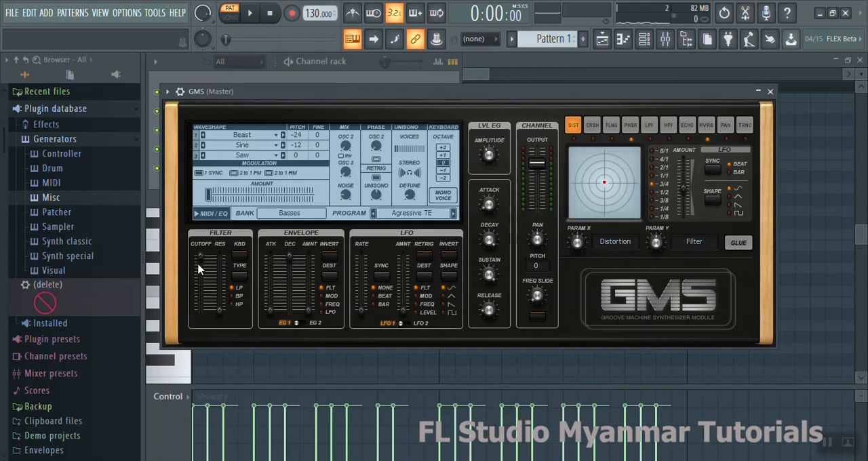
# - Set the GMS filter cutoff to 0.81 % while the pattern plays, raising the system volume to 20 for listening
pyautogui.press('space')
pyautogui.moveTo(207, 264); pyautogui.dragTo(207, 283)
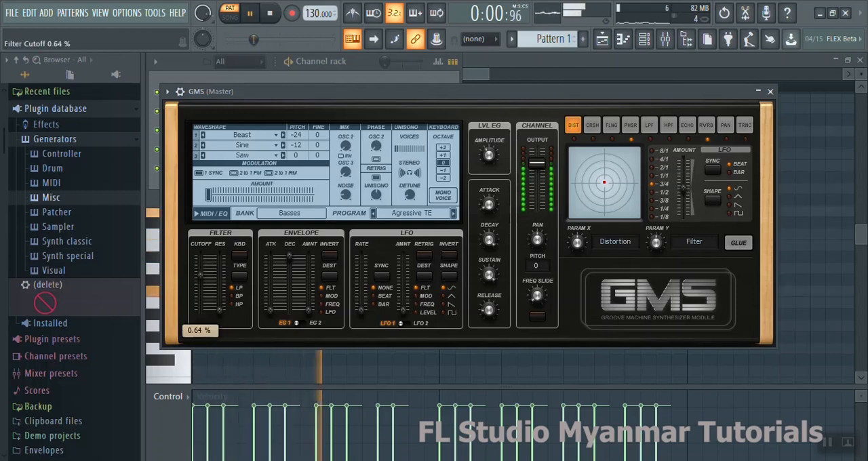
pyautogui.press('XF86AudioRaiseVolume')
pyautogui.press('XF86AudioRaiseVolume')
pyautogui.press('XF86AudioRaiseVolume')
pyautogui.press('XF86AudioRaiseVolume')
pyautogui.press('XF86AudioRaiseVolume')
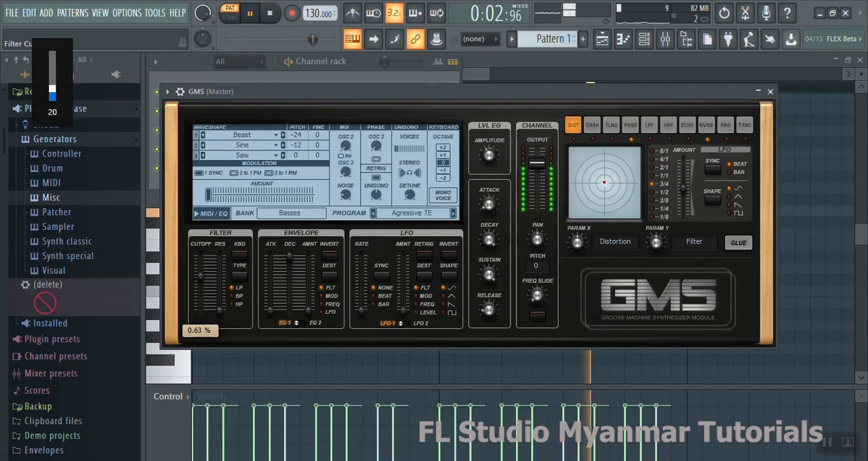
pyautogui.moveTo(200, 276)
pyautogui.mouseDown()
pyautogui.moveTo(200, 256)
pyautogui.moveTo(200, 266)
pyautogui.mouseUp()
pyautogui.press('space')
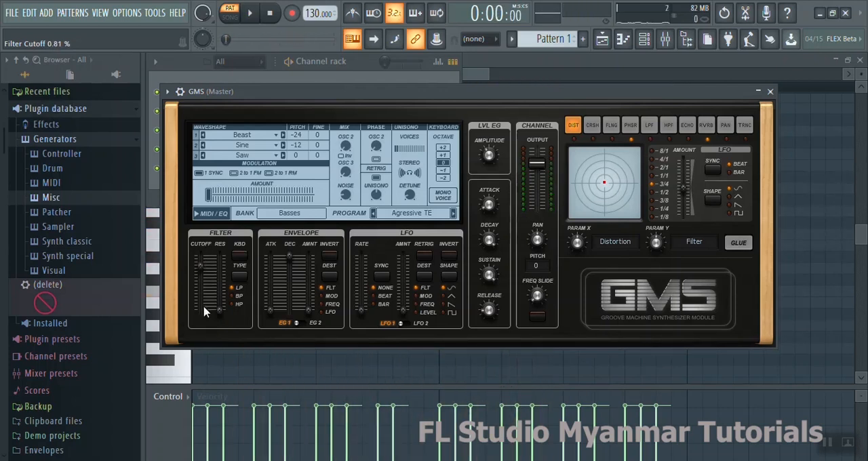
# - Set the GMS filter cutoff to 0.85 % and raise the filter resonance to near its maximum while the pattern plays
pyautogui.click(201, 266)
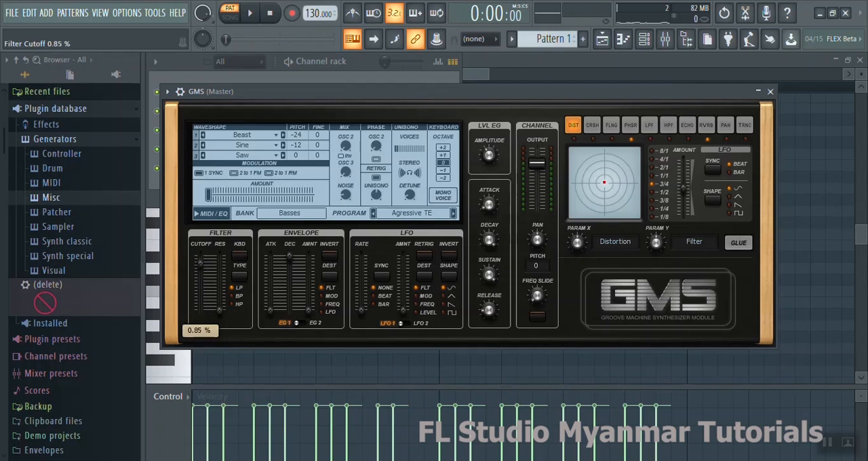
pyautogui.moveTo(200, 266); pyautogui.dragTo(201, 267)
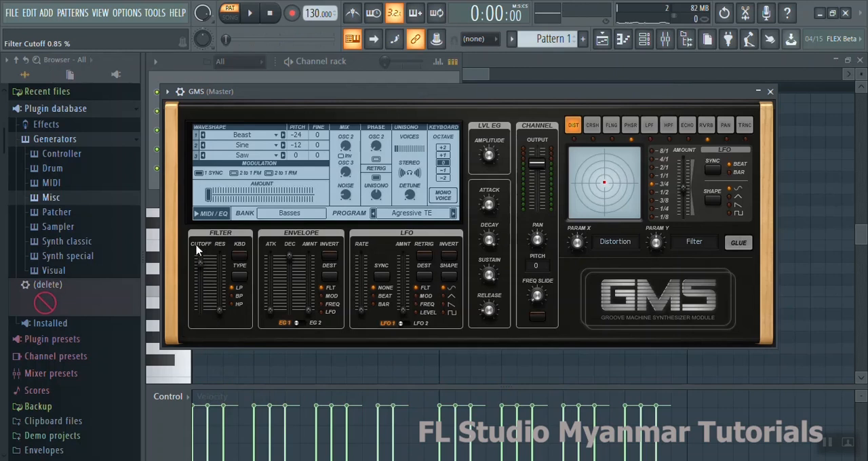
pyautogui.press('space')
pyautogui.moveTo(218, 317); pyautogui.dragTo(218, 262)
pyautogui.press('space')
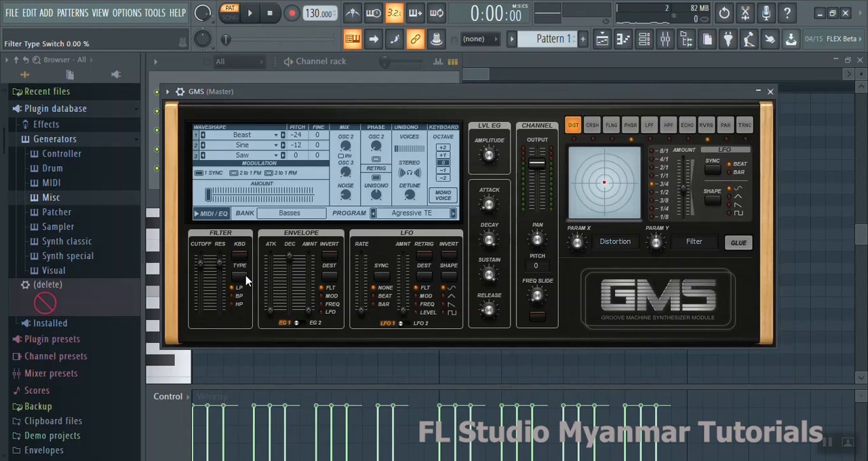
# - Lower the filter resonance to its minimum and audition the other filter types and keyboard tracking, ending on LP with tracking off
pyautogui.press('space')
pyautogui.moveTo(220, 264); pyautogui.dragTo(220, 294)
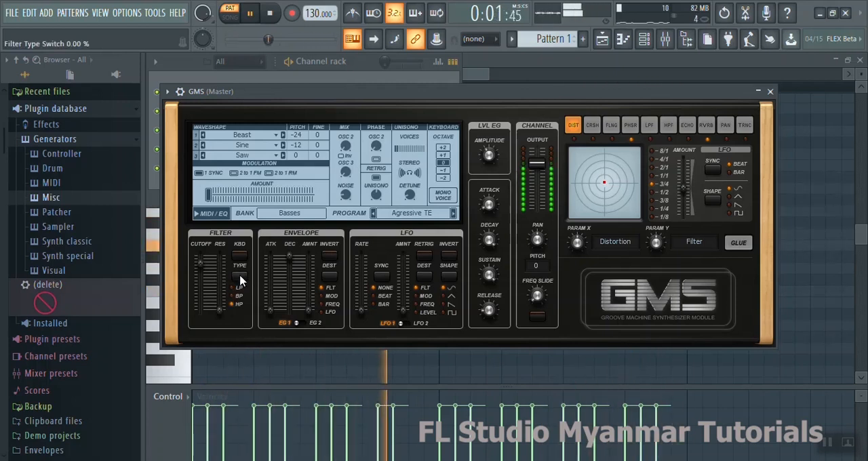
pyautogui.click(241, 256)
pyautogui.click(242, 255)
pyautogui.click(242, 256)
pyautogui.press('space')
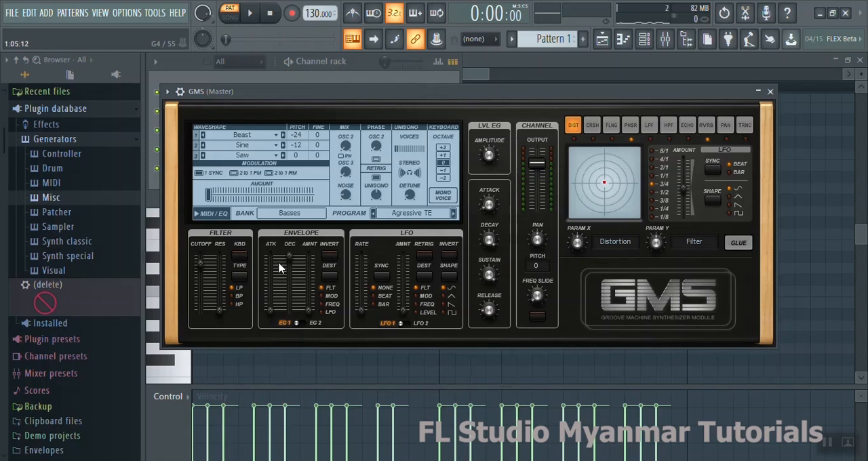
# - Raise the EG 1 envelope attack to 0.30 % while the pattern plays
pyautogui.press('space')
pyautogui.moveTo(270, 310); pyautogui.dragTo(270, 294)
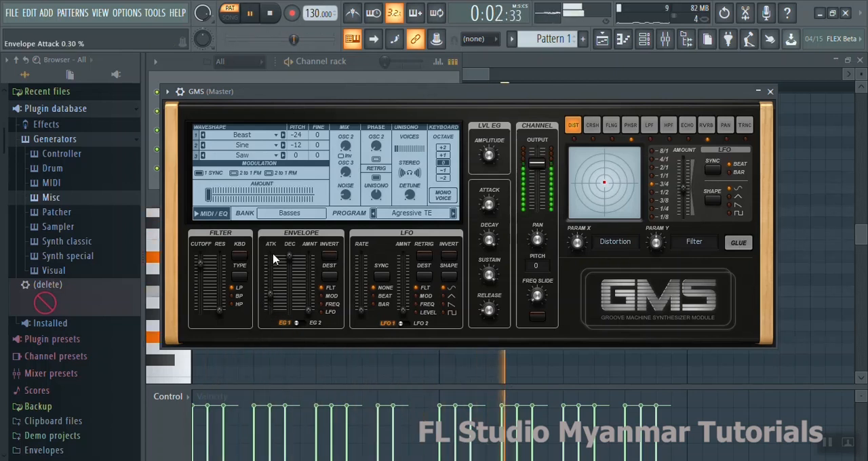
# - Switch to envelope EG 2 and set its decay and amount to about a third each while auditioning the pattern
pyautogui.click(304, 323)
pyautogui.moveTo(290, 279); pyautogui.dragTo(307, 273)
pyautogui.press('space')
pyautogui.press('space')
pyautogui.press('space')
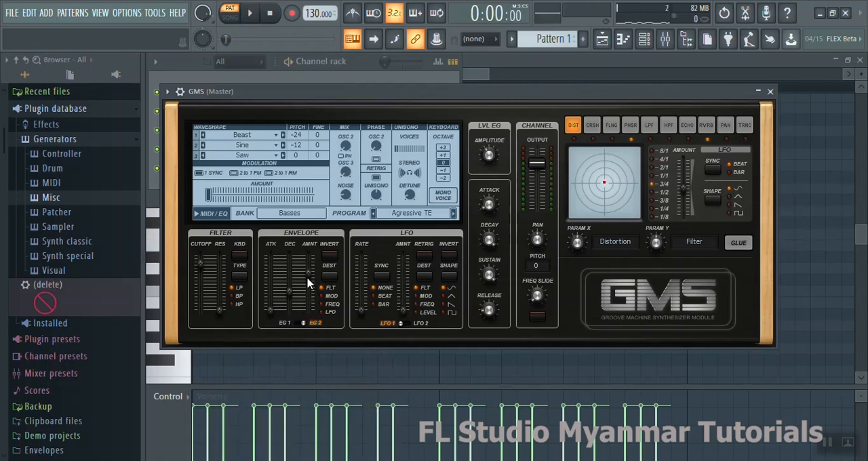
pyautogui.press('space')
pyautogui.moveTo(308, 284); pyautogui.dragTo(308, 256)
pyautogui.press('space')
pyautogui.press('space')
# - Invert the EG 2 envelope and cycle its destination through the options back to FLT during playback
pyautogui.click(331, 255)
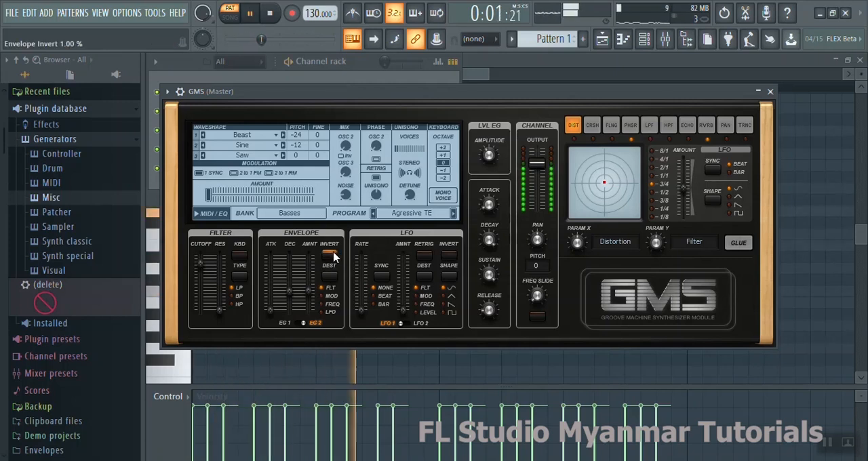
pyautogui.click(332, 279)
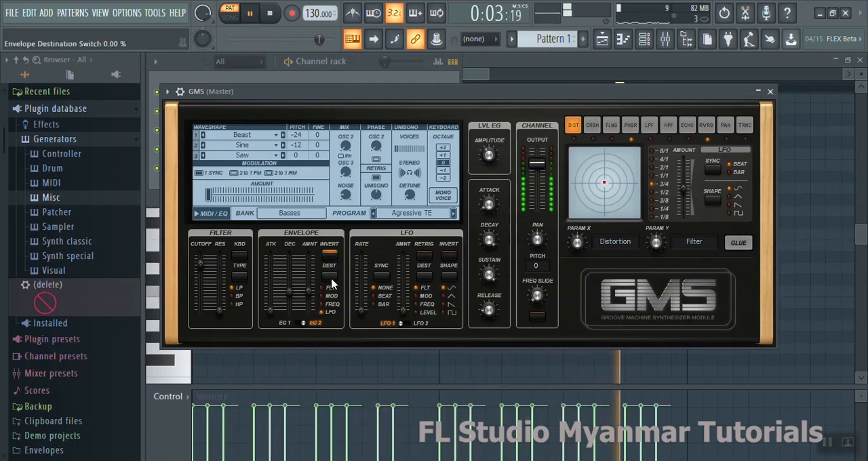
pyautogui.press('space')
pyautogui.click(334, 273)
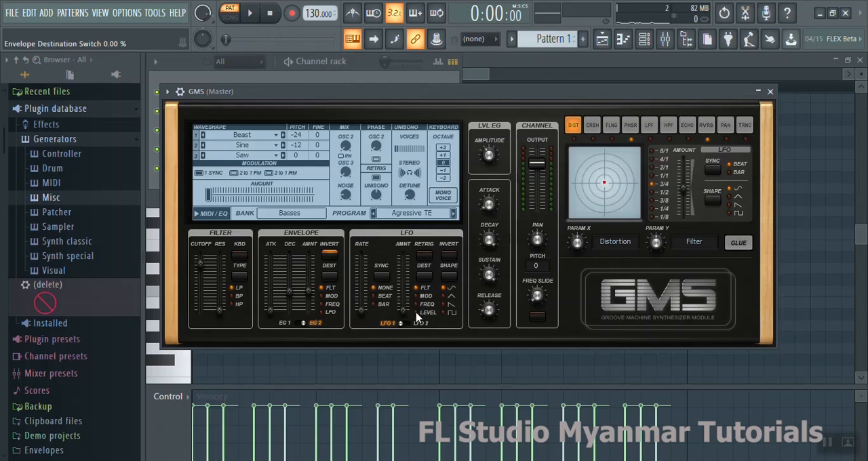
# - Audition a high LFO 1 amount, then return the amount to minimum and raise the LFO 1 rate to nearly halfway
pyautogui.press('space')
pyautogui.moveTo(403, 259); pyautogui.dragTo(403, 257)
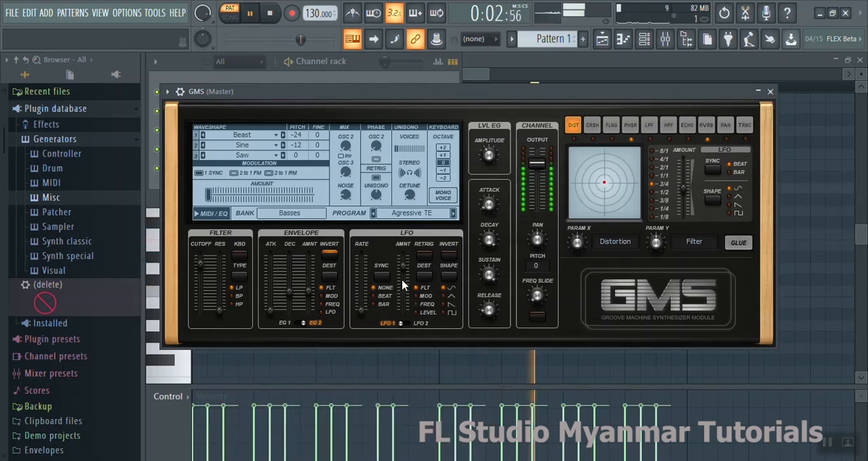
pyautogui.press('space')
pyautogui.moveTo(407, 267); pyautogui.dragTo(361, 287)
# - Set LFO 1 to BAR sync with retrigger on and MOD as destination, and switch to LFO 2
pyautogui.press('space')
pyautogui.click(381, 276)
pyautogui.click(382, 276)
pyautogui.click(430, 255)
pyautogui.click(425, 275)
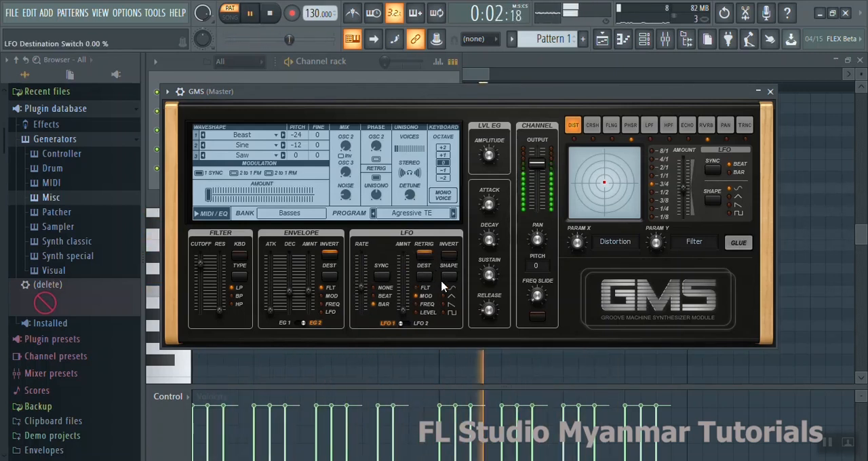
pyautogui.click(412, 323)
pyautogui.press('space')
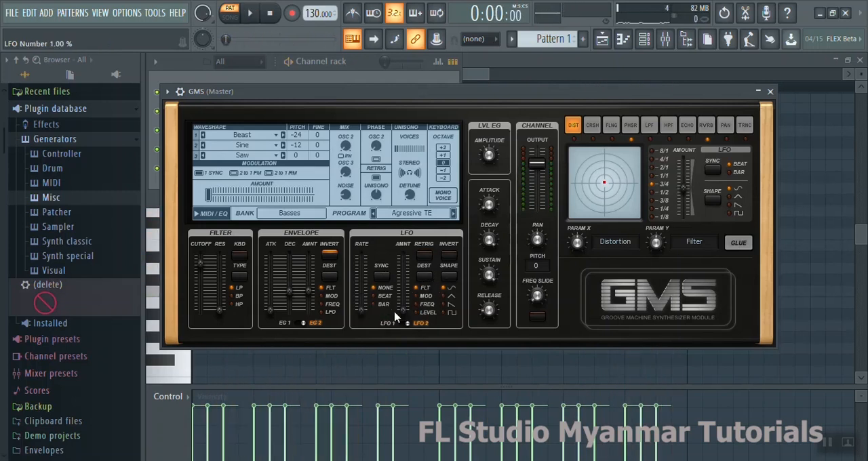
# - Raise the oscillator modulation amount to 0.54 % while the pattern plays
pyautogui.press('space')
pyautogui.moveTo(238, 196); pyautogui.dragTo(273, 191)
pyautogui.press('space')
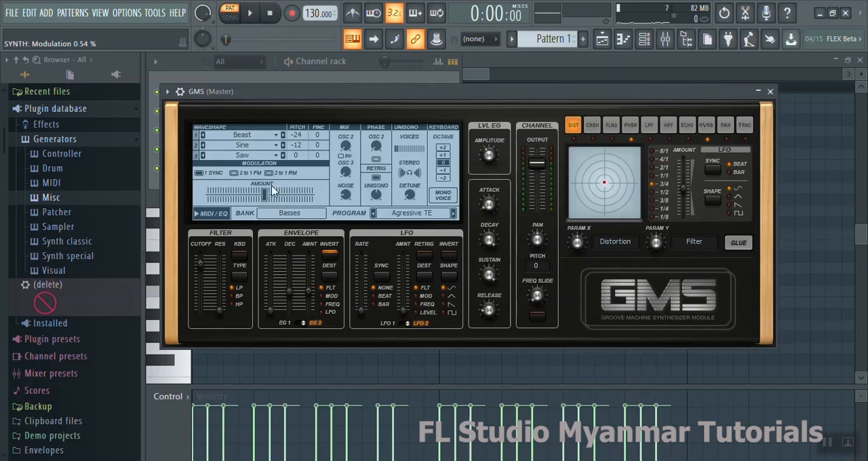
# - Try the Sine waveshape on oscillator 1 and Dirt on oscillator 2 while listening to the pattern
pyautogui.click(264, 136)
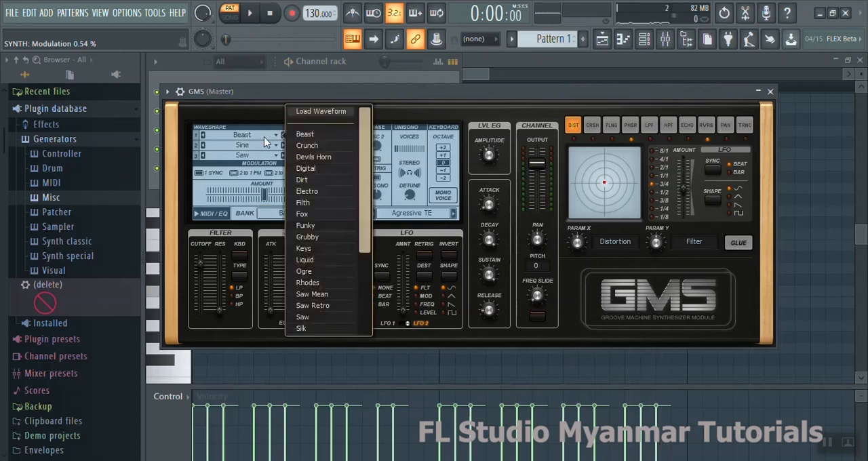
pyautogui.scroll(-2, 336, 217)
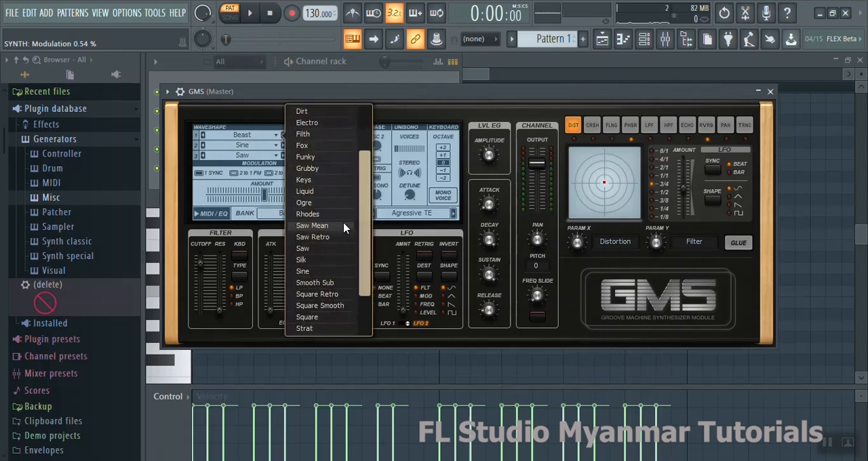
pyautogui.click(328, 275)
pyautogui.press('space')
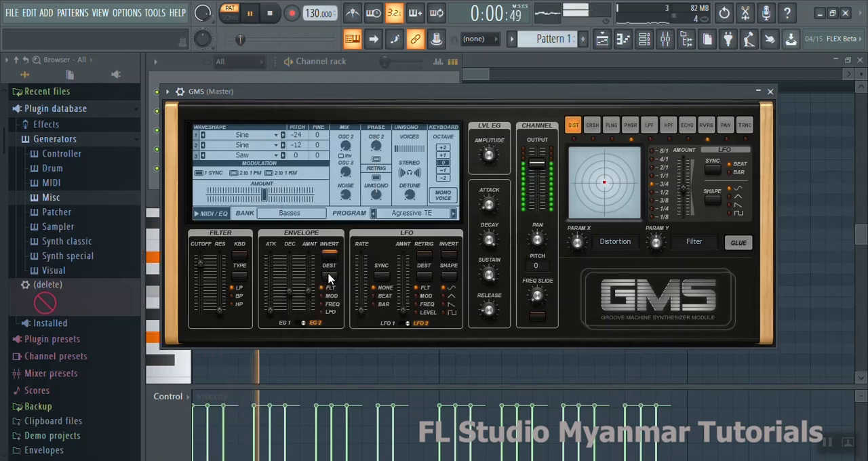
pyautogui.click(277, 148)
pyautogui.click(304, 181)
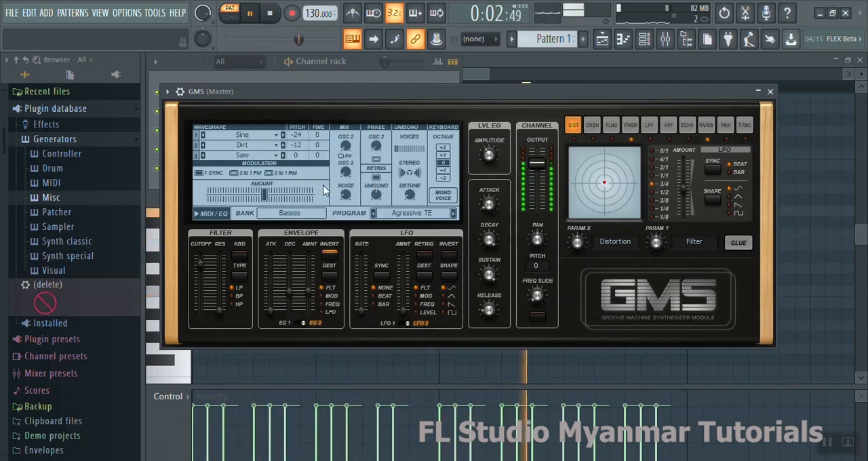
# - Try the Crunch waveshape on oscillator 1 and stop playback
pyautogui.click(268, 146)
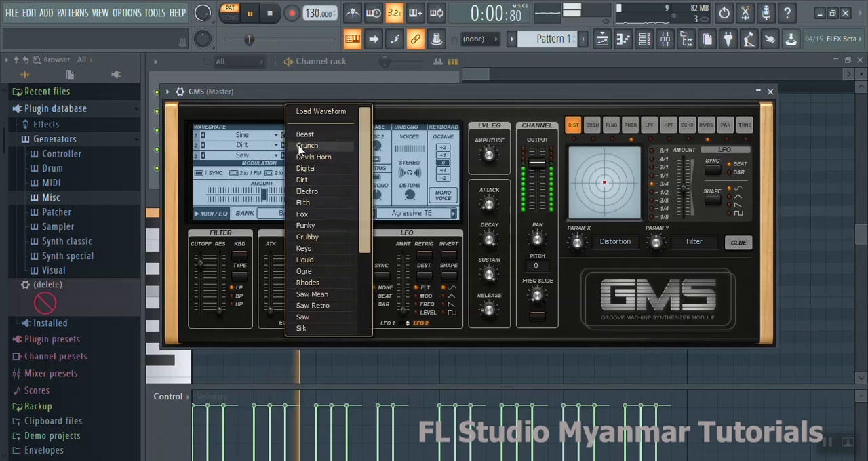
pyautogui.click(307, 145)
pyautogui.click(276, 139)
pyautogui.press('space')
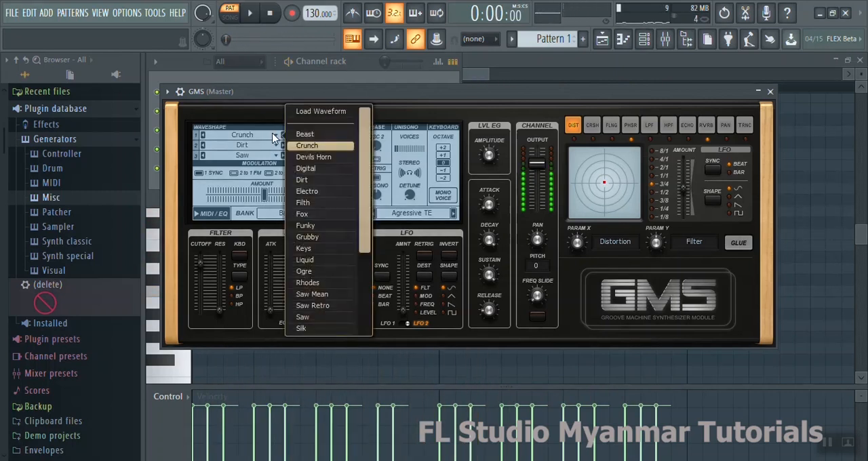
pyautogui.press('Escape')
# - Set oscillator 1's waveshape to Square and oscillator 2's to Triangle, auditioning the pattern
pyautogui.click(265, 137)
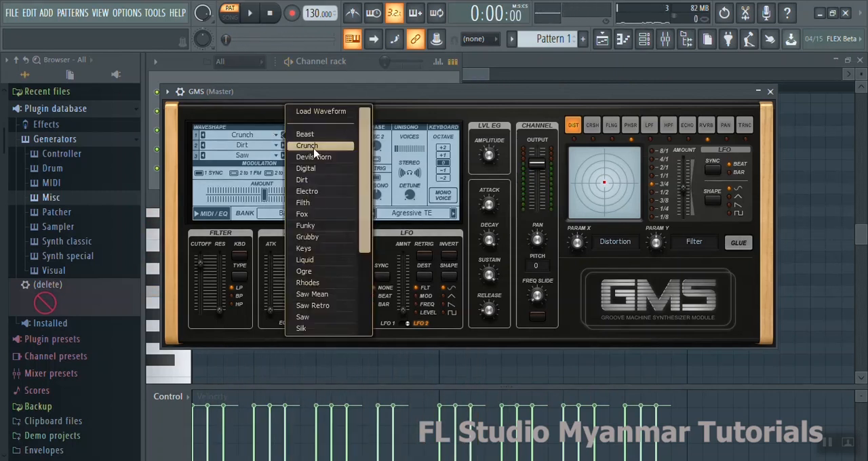
pyautogui.scroll(-3, 324, 285)
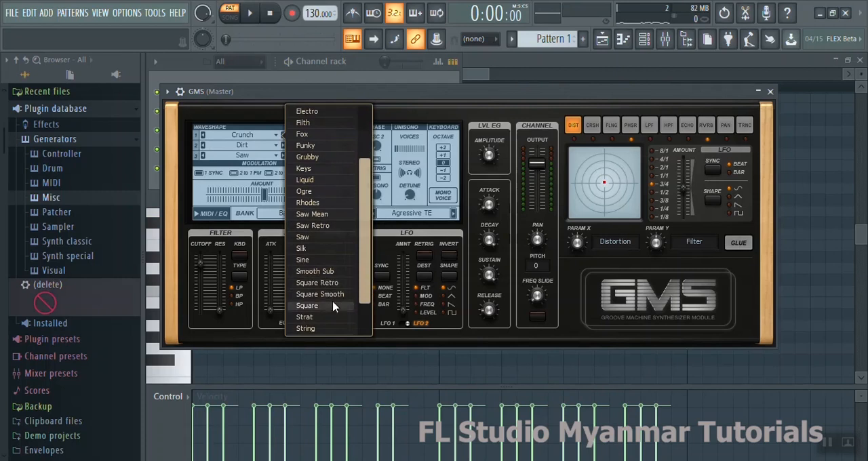
pyautogui.click(332, 307)
pyautogui.press('space')
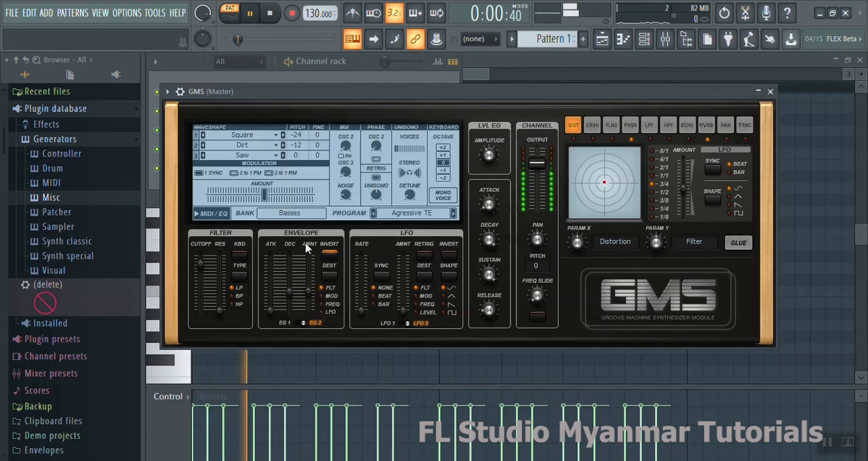
pyautogui.click(274, 148)
pyautogui.scroll(-5, 312, 304)
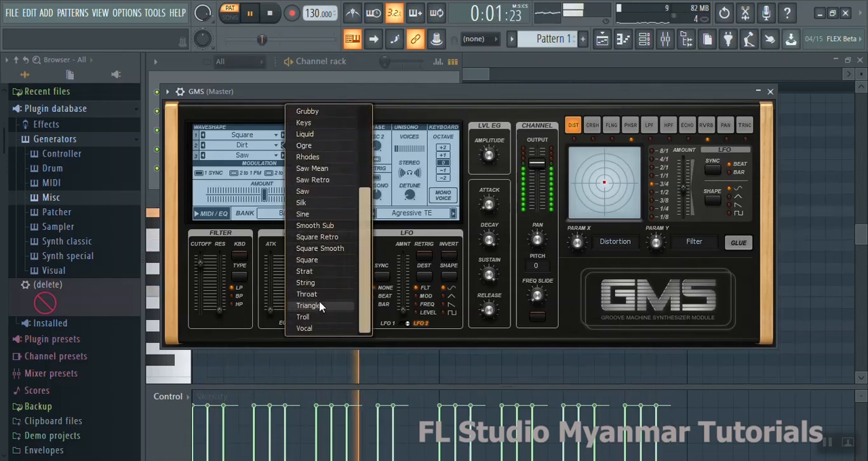
pyautogui.click(321, 306)
pyautogui.press('space')
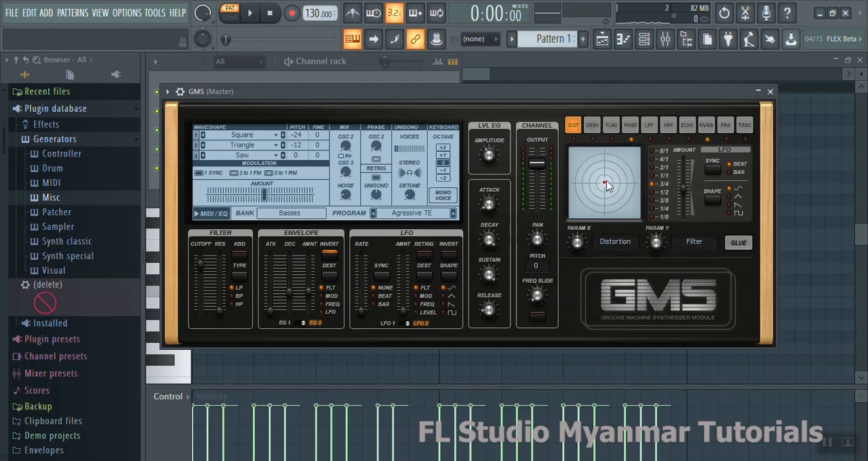
# - Lower both the distortion and filter parameters of the DIST effect on the XY pad while the pattern plays
pyautogui.press('space')
pyautogui.moveTo(606, 180); pyautogui.dragTo(589, 204)
pyautogui.press('space')
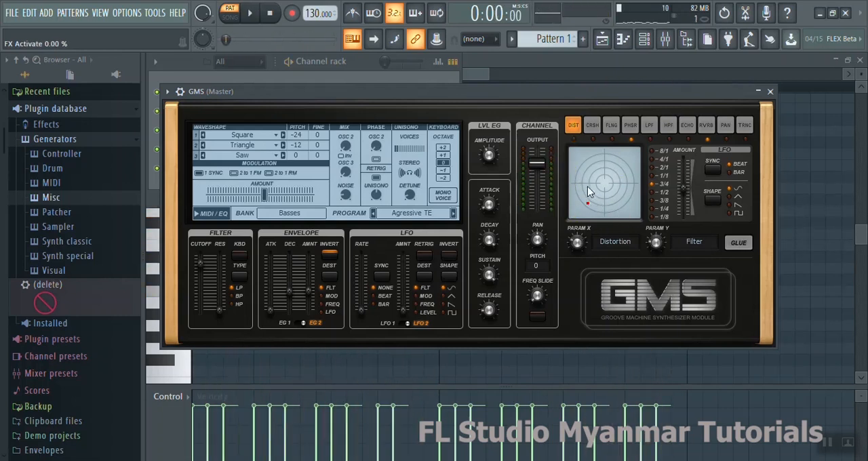
# - Switch to the CRSH effect and lower both of its XY pad parameters during playback
pyautogui.click(591, 127)
pyautogui.press('space')
pyautogui.moveTo(606, 186); pyautogui.dragTo(592, 210)
pyautogui.press('space')
# - Audition the FLNG effect and adjust the PHSR effect's depth and feedback on the XY pad
pyautogui.click(610, 126)
pyautogui.press('space')
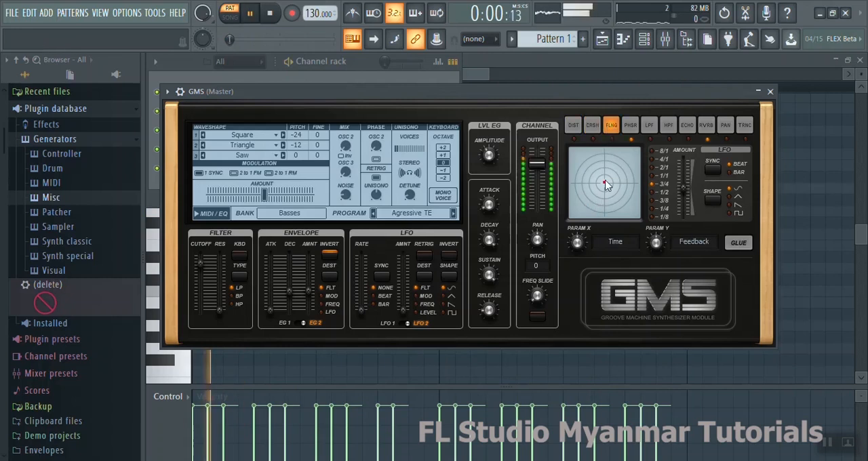
pyautogui.click(630, 126)
pyautogui.moveTo(616, 175); pyautogui.dragTo(599, 185)
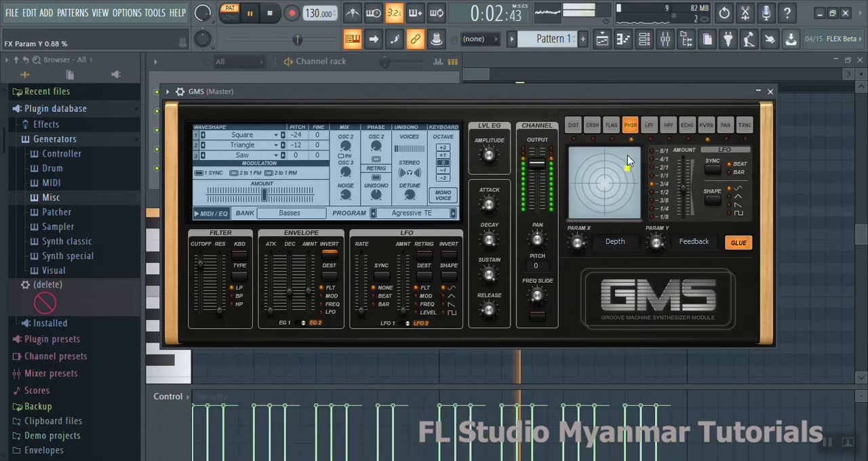
# - Drop the LPF effect's bandwidth to its minimum and set the HPF effect's frequency and bandwidth near the centre of the pad
pyautogui.click(653, 128)
pyautogui.moveTo(627, 168); pyautogui.dragTo(598, 233)
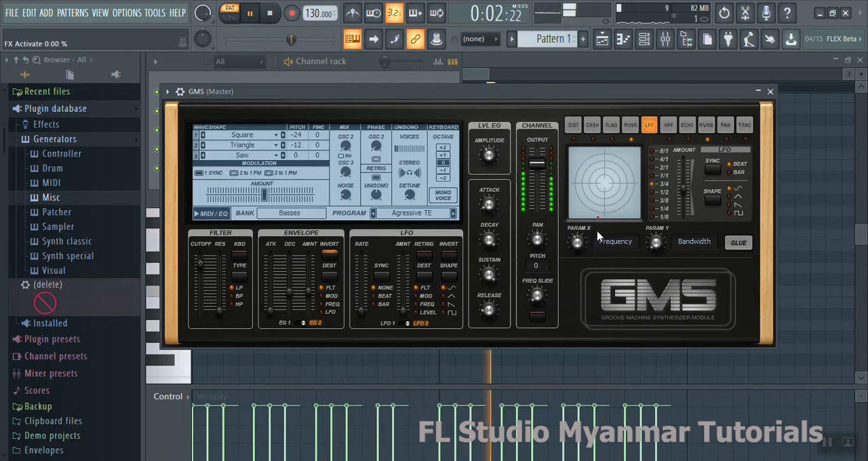
pyautogui.click(668, 126)
pyautogui.moveTo(601, 152); pyautogui.dragTo(615, 184)
pyautogui.click(668, 139)
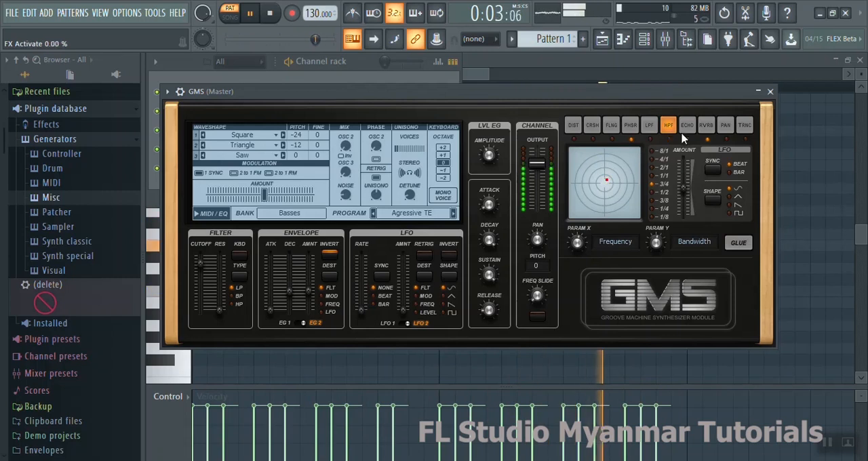
# - Adjust the ECHO effect's feedback and filter, and the RVRB effect's XY parameters, while the pattern plays
pyautogui.click(688, 132)
pyautogui.moveTo(606, 182); pyautogui.dragTo(593, 156)
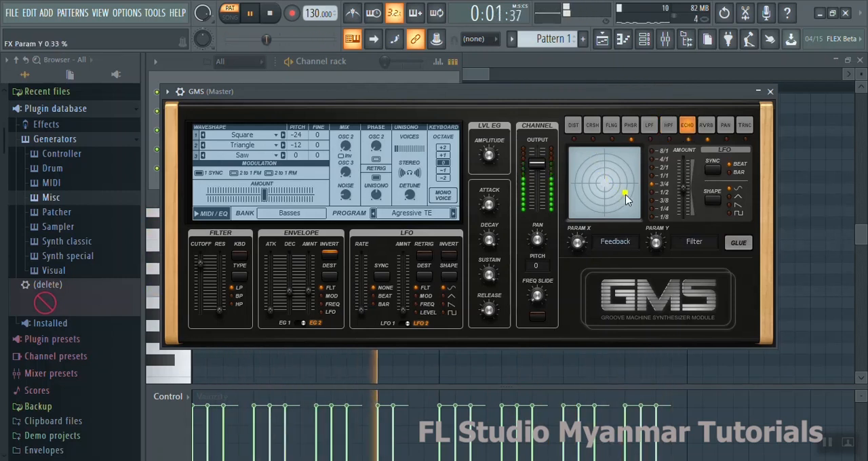
pyautogui.click(706, 126)
pyautogui.moveTo(598, 213); pyautogui.dragTo(568, 175)
# - Switch to the PAN effect, stop playback, and toggle the channel's frequency slide on and back off
pyautogui.click(726, 129)
pyautogui.press('space')
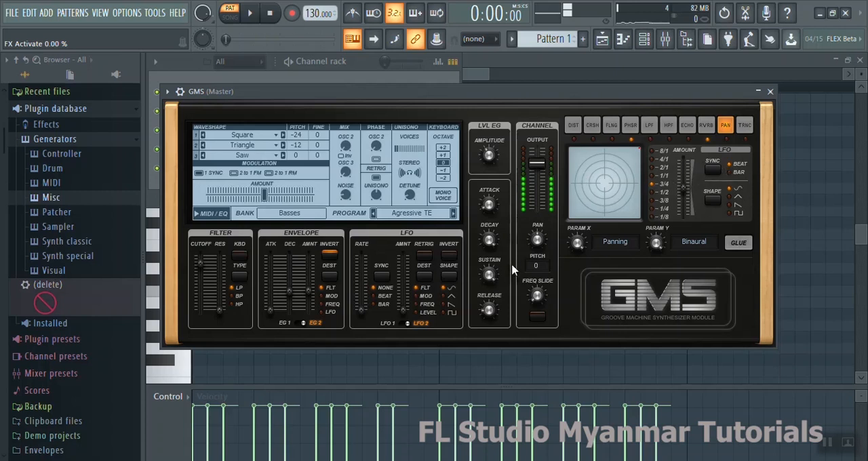
pyautogui.click(542, 319)
pyautogui.click(543, 323)
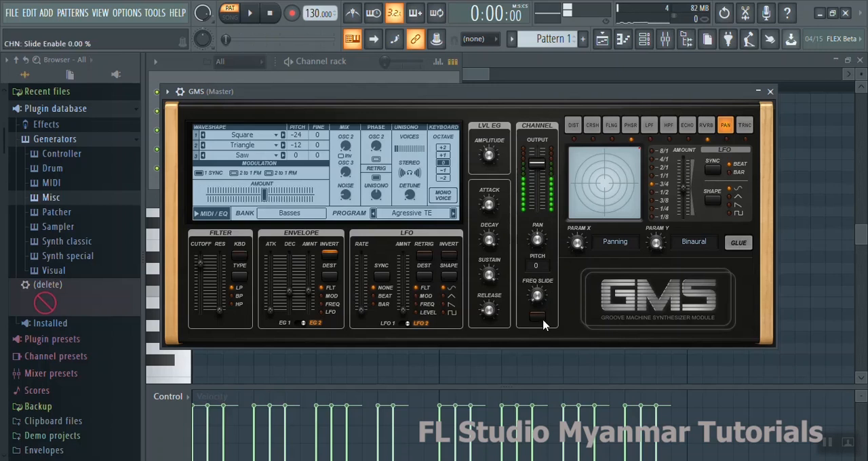